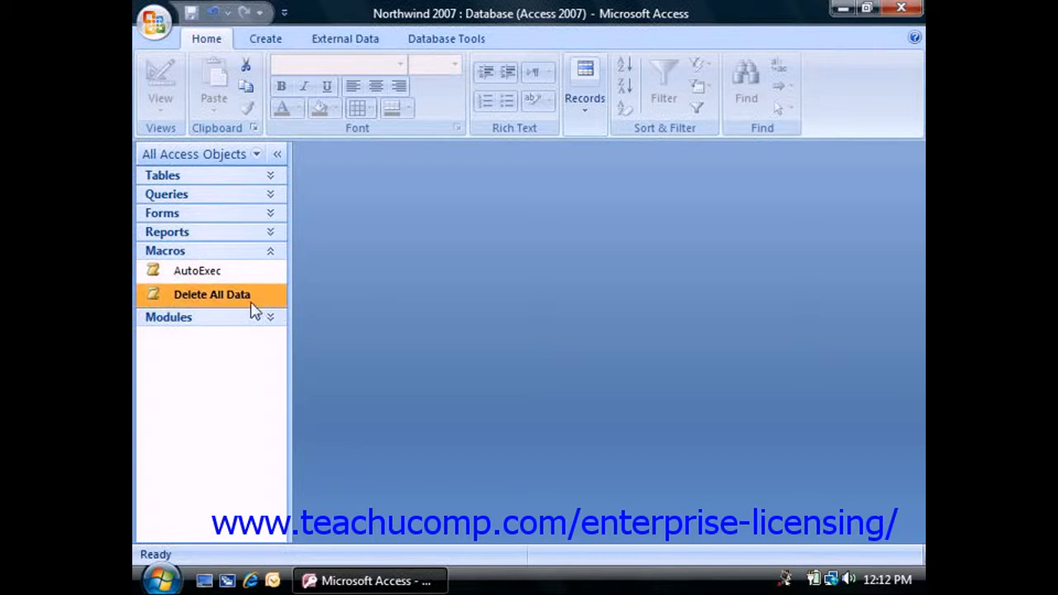
# - Open the Delete All Data macro in Design view and examine the actions available for the row that deletes from [Orders]
pyautogui.rightClick(251, 301)
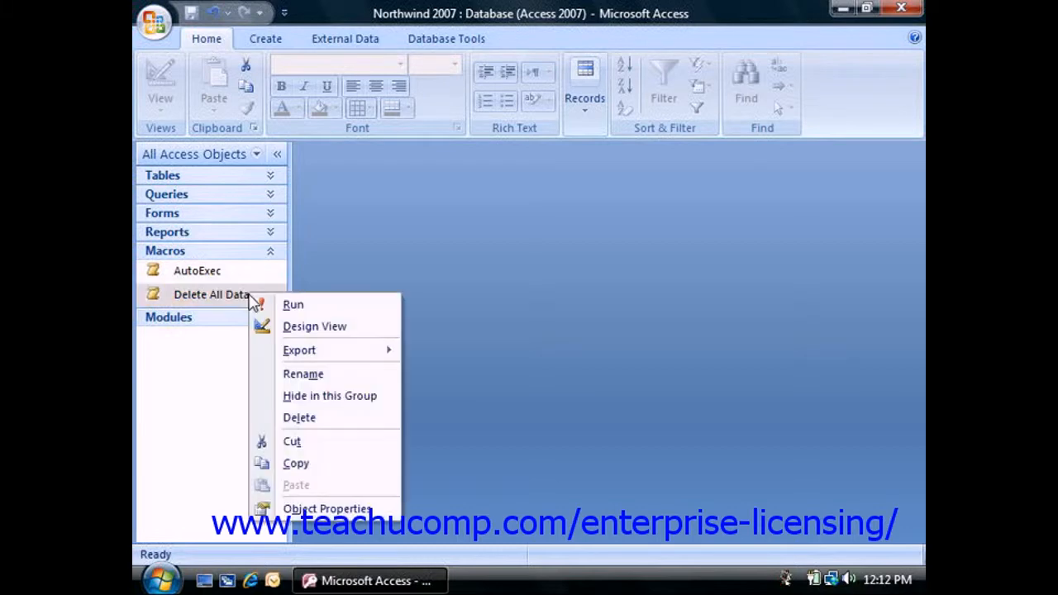
pyautogui.click(292, 331)
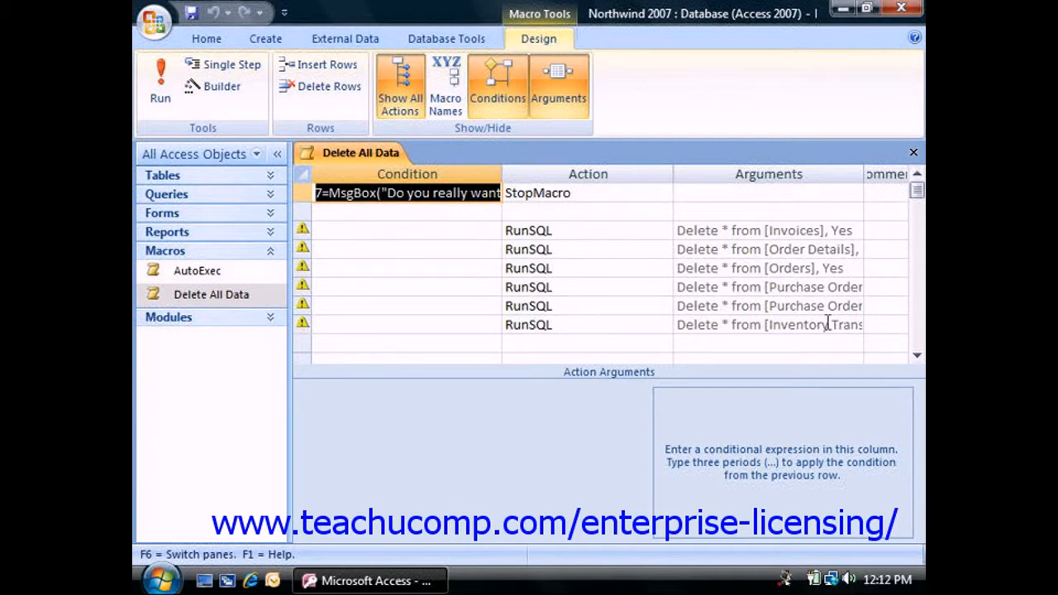
pyautogui.click(592, 267)
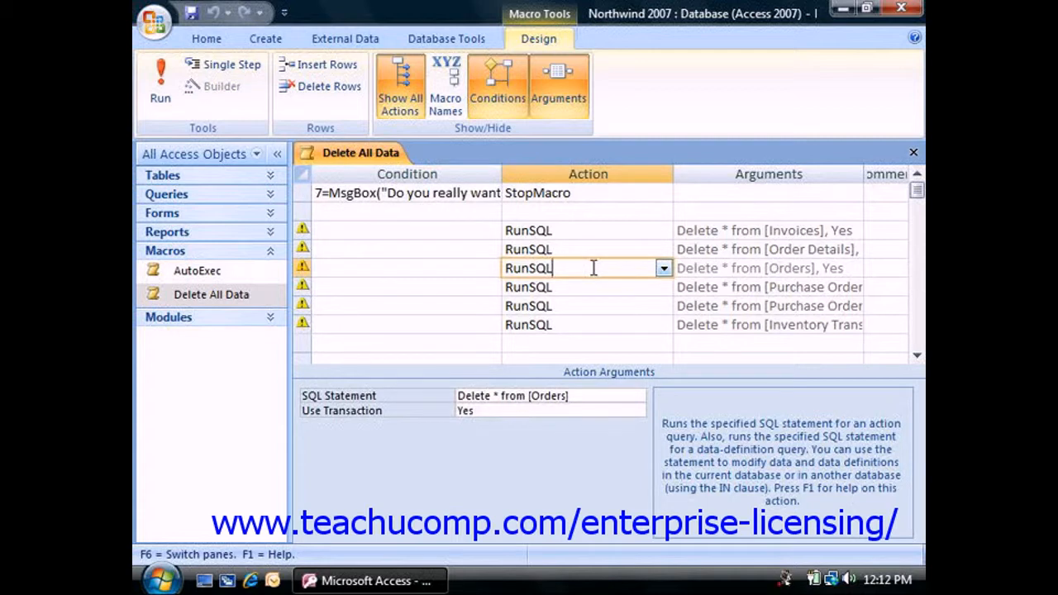
pyautogui.click(664, 270)
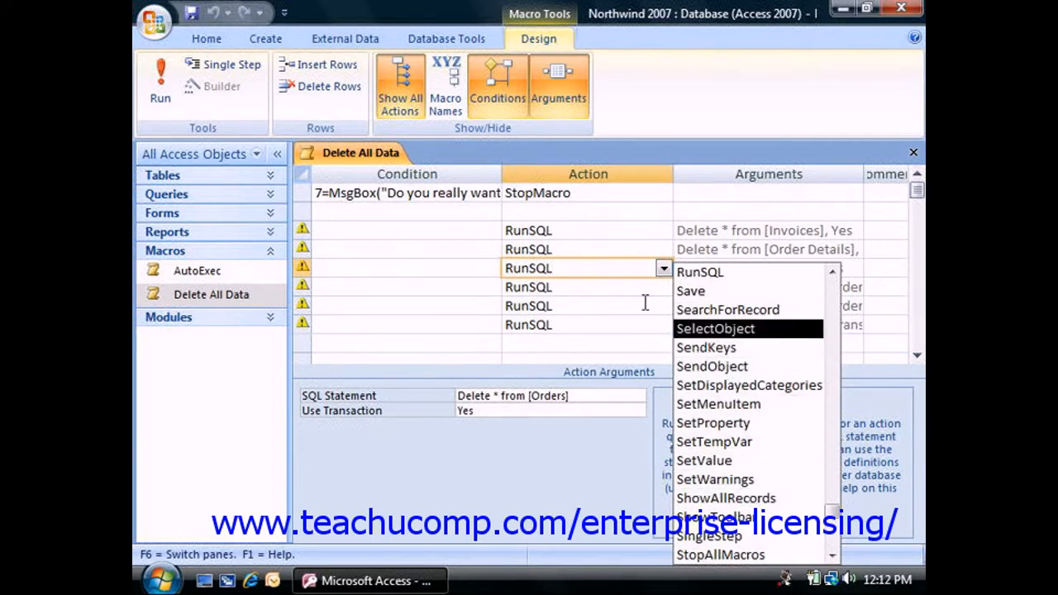
pyautogui.click(586, 374)
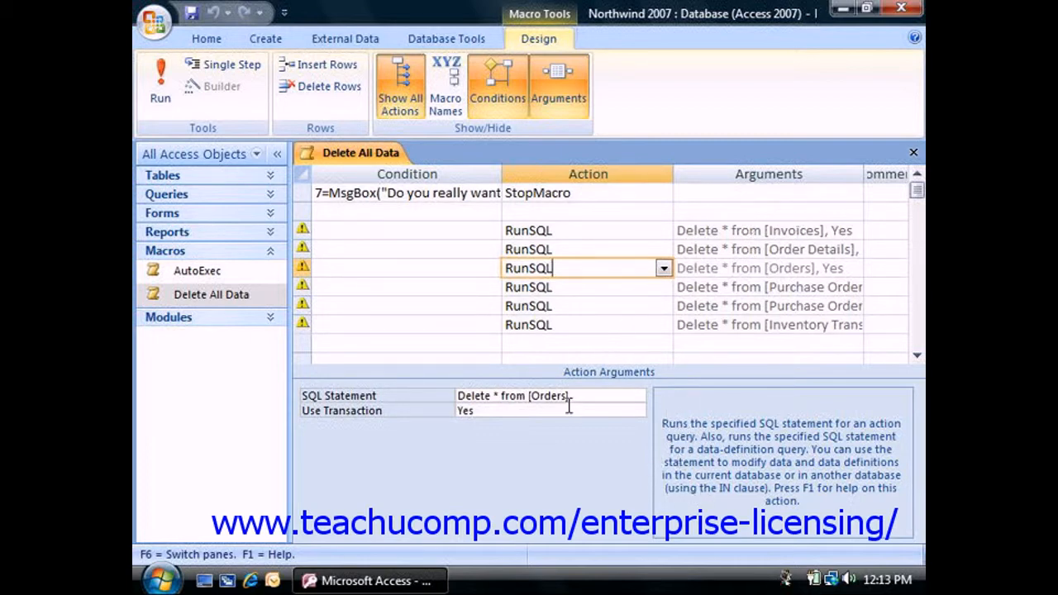
# - Read the help article for the [Orders] row's SQL Statement argument, and close the Delete All Data macro
pyautogui.click(604, 397)
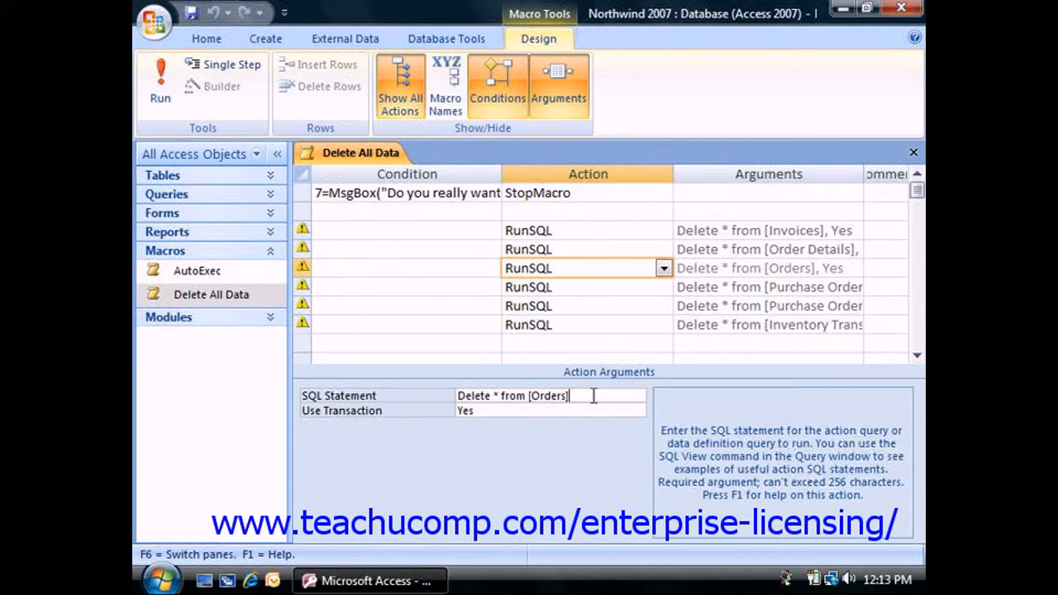
pyautogui.click(639, 389)
pyautogui.press('F1')
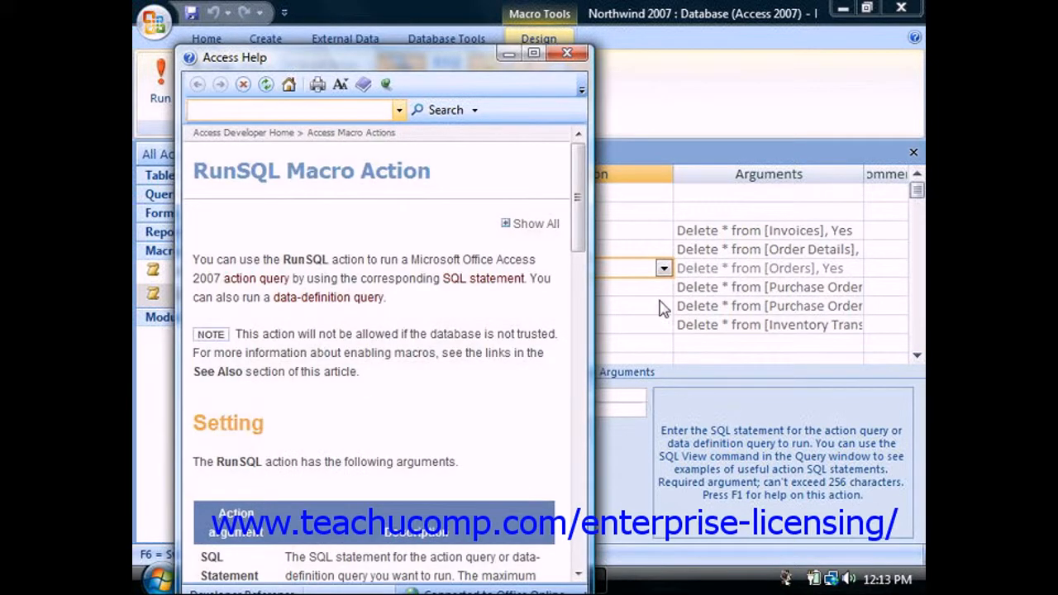
pyautogui.click(567, 54)
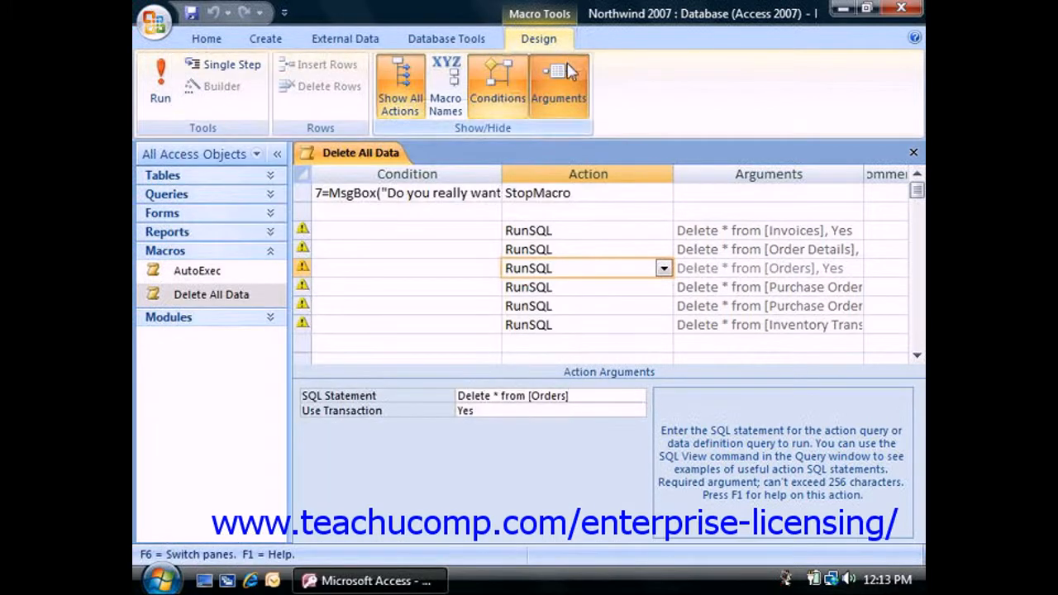
pyautogui.click(541, 287)
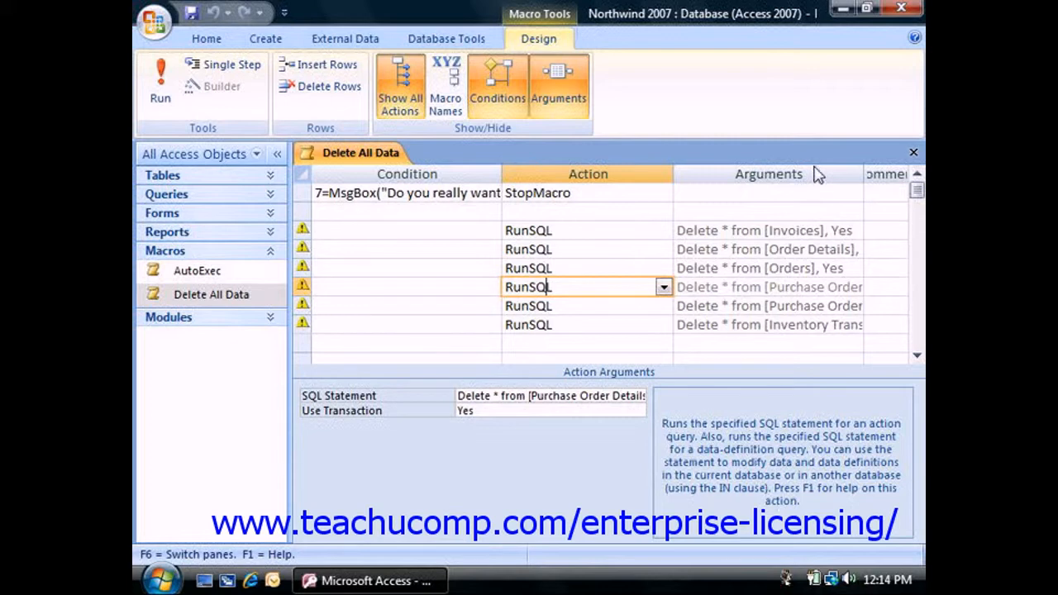
pyautogui.click(914, 152)
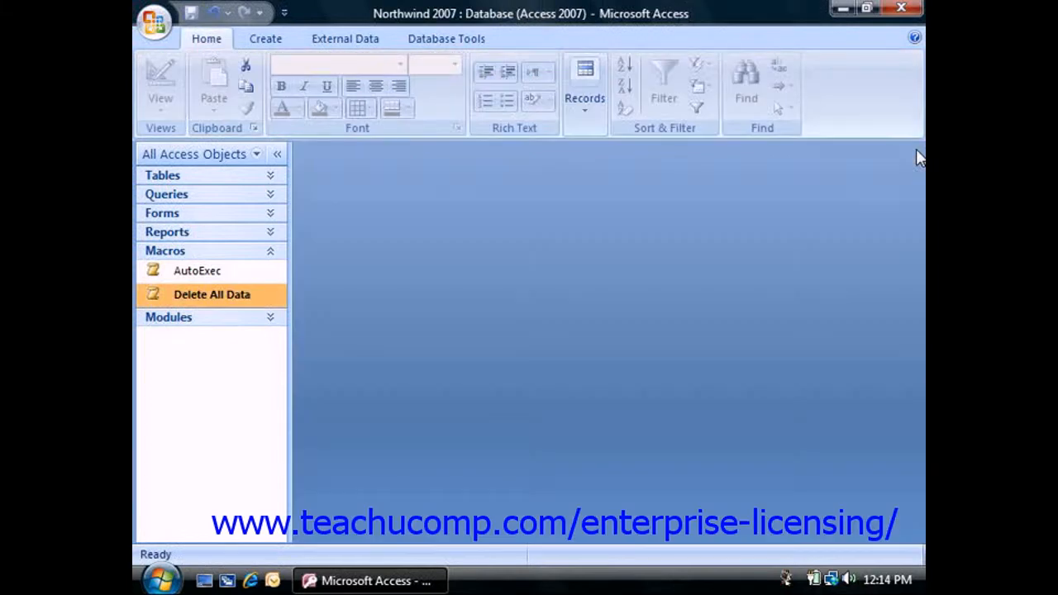
# - Create a new macro with OpenReport as its first action
pyautogui.click(276, 40)
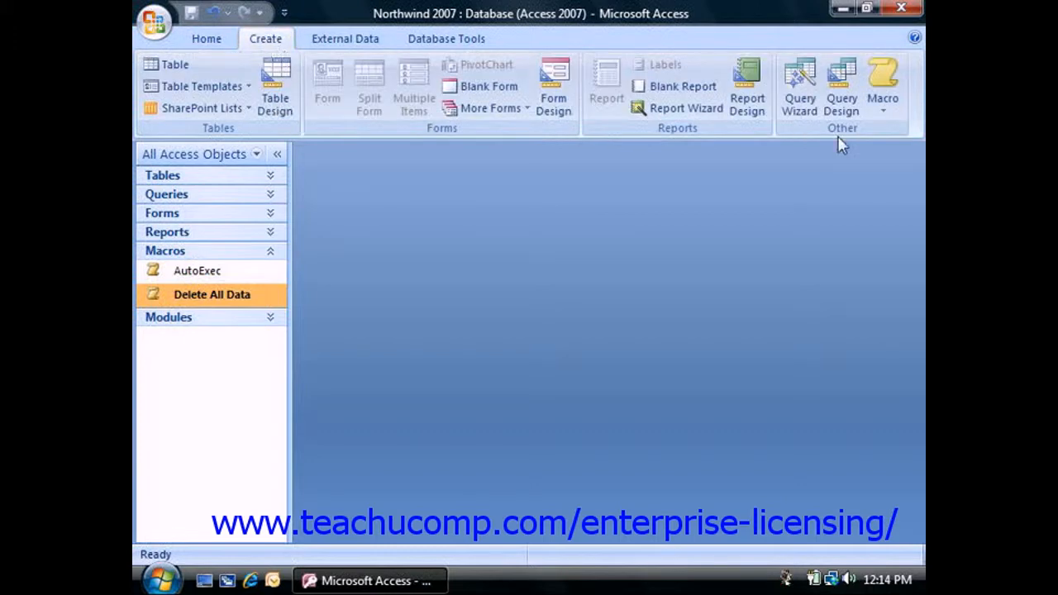
pyautogui.click(887, 87)
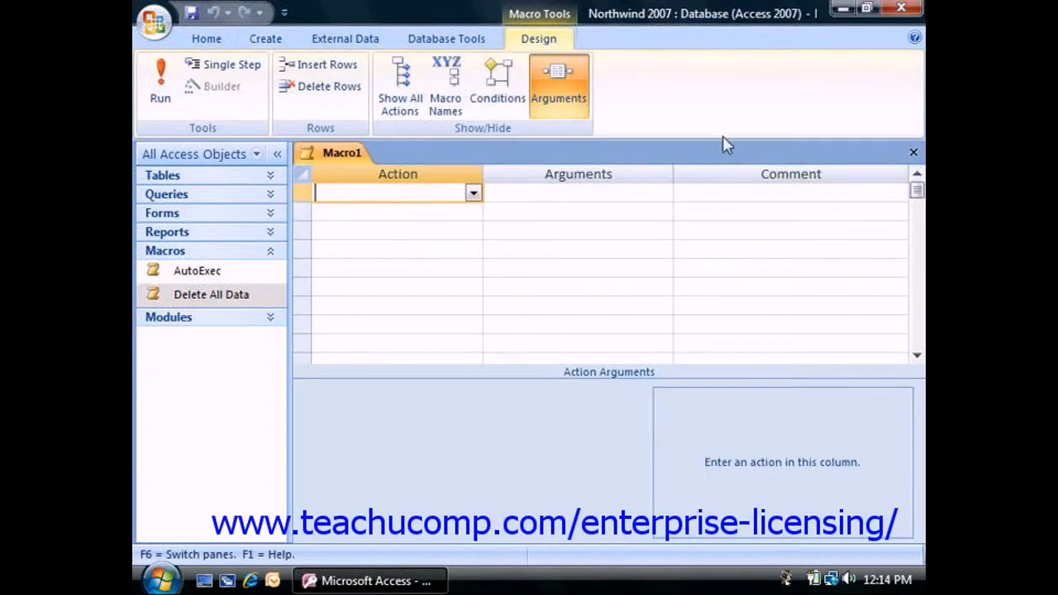
pyautogui.click(474, 195)
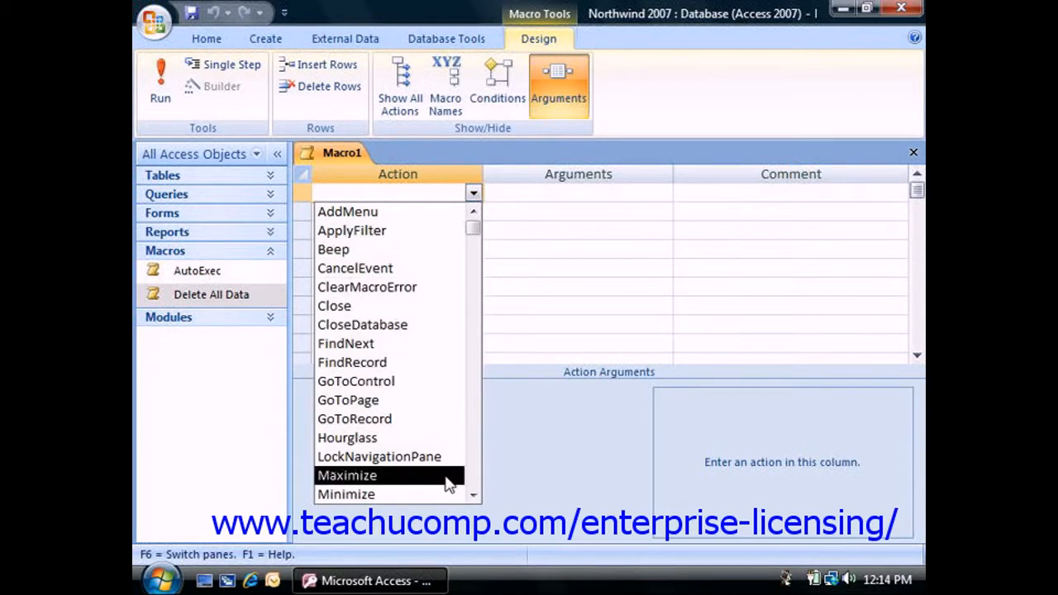
pyautogui.click(473, 495)
pyautogui.click(473, 495)
pyautogui.click(472, 495)
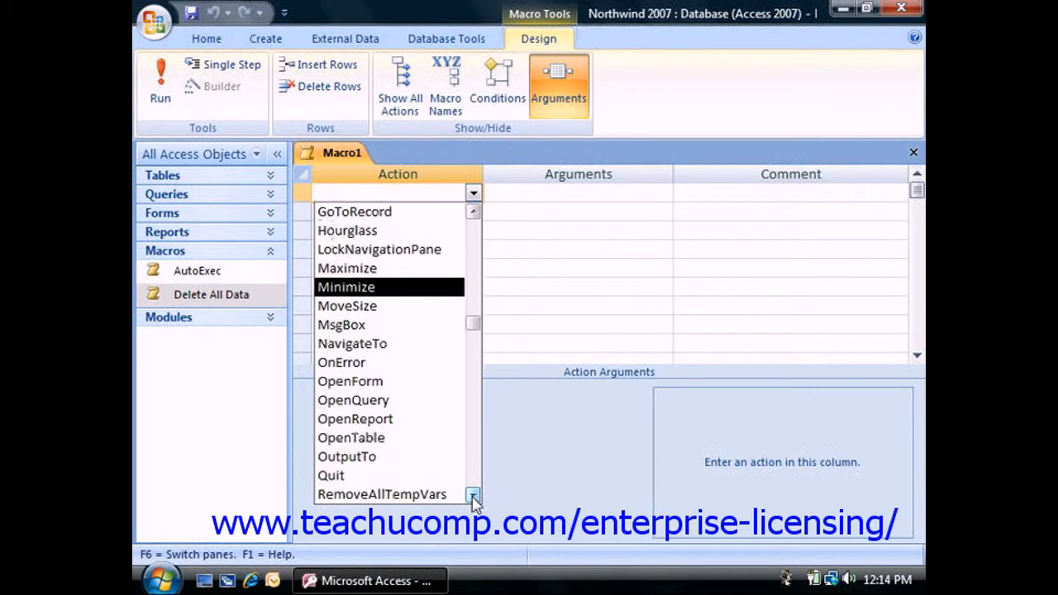
pyautogui.click(387, 420)
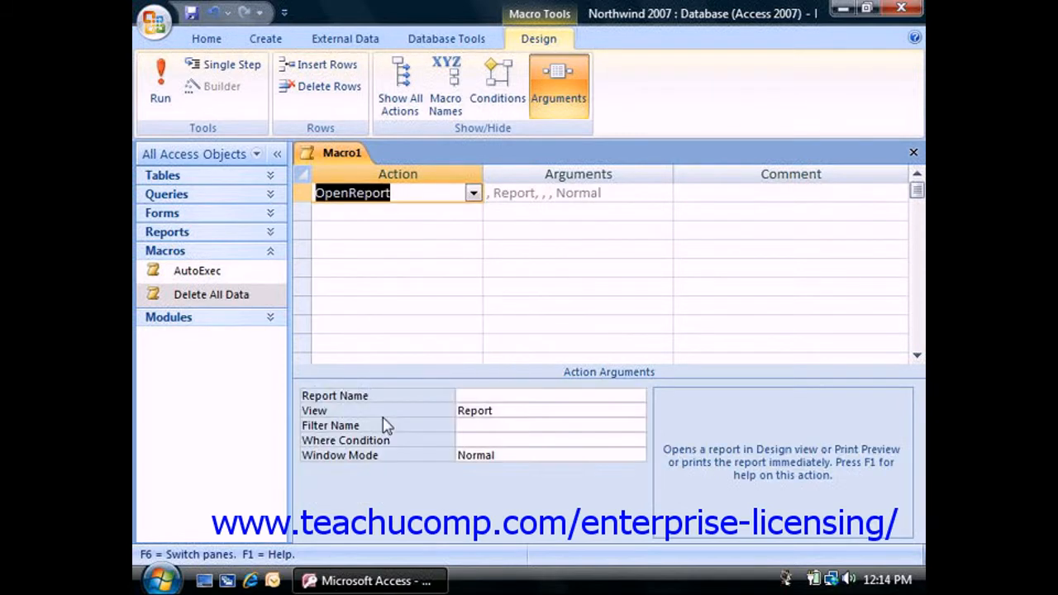
# - Set the OpenReport action's report name to Product Sales by Category and its view to Print Preview
pyautogui.click(475, 395)
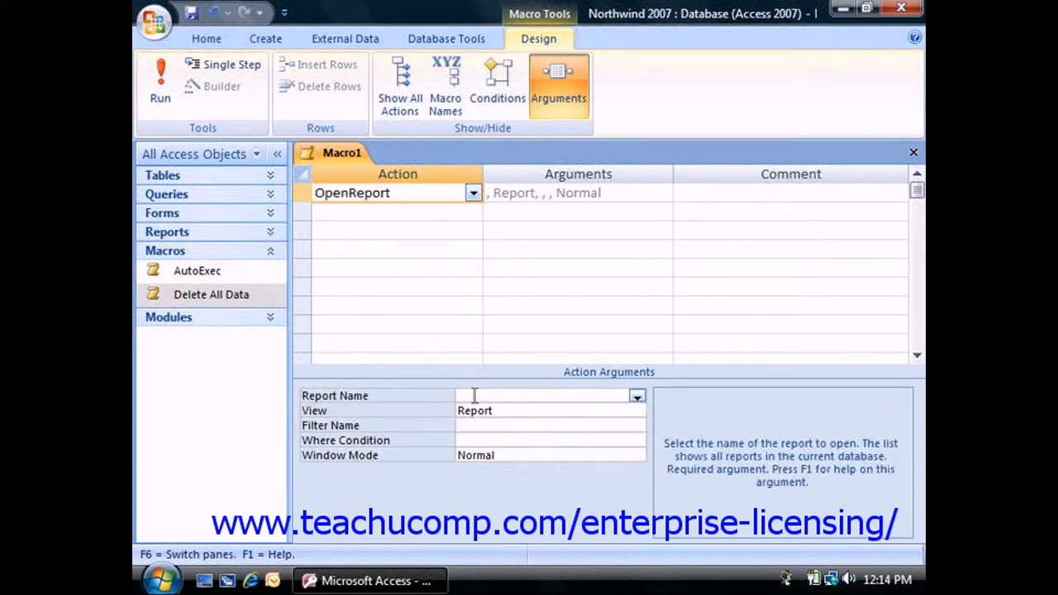
pyautogui.click(637, 398)
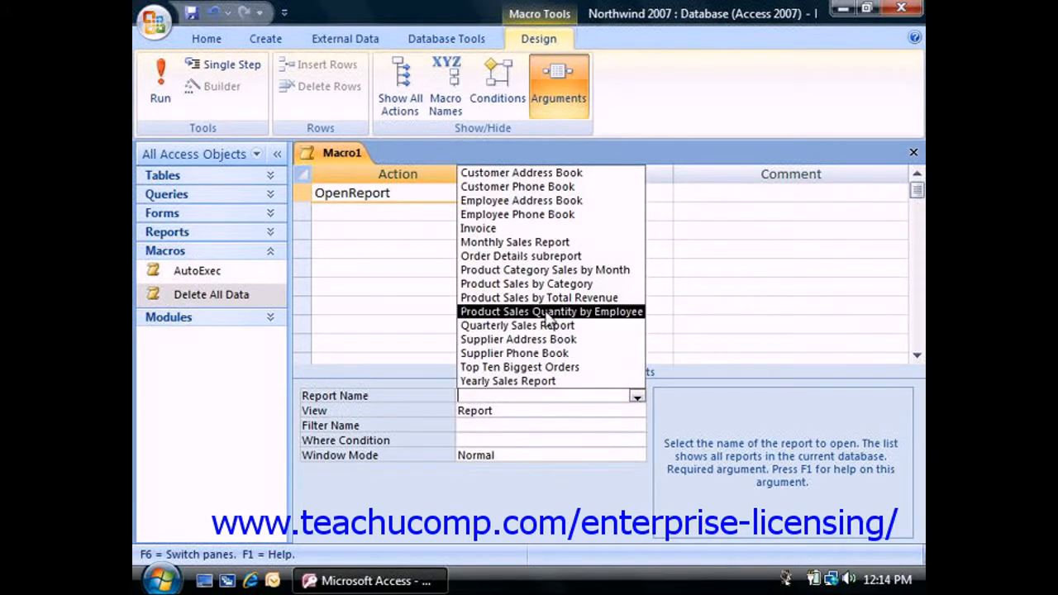
pyautogui.click(539, 283)
pyautogui.click(504, 410)
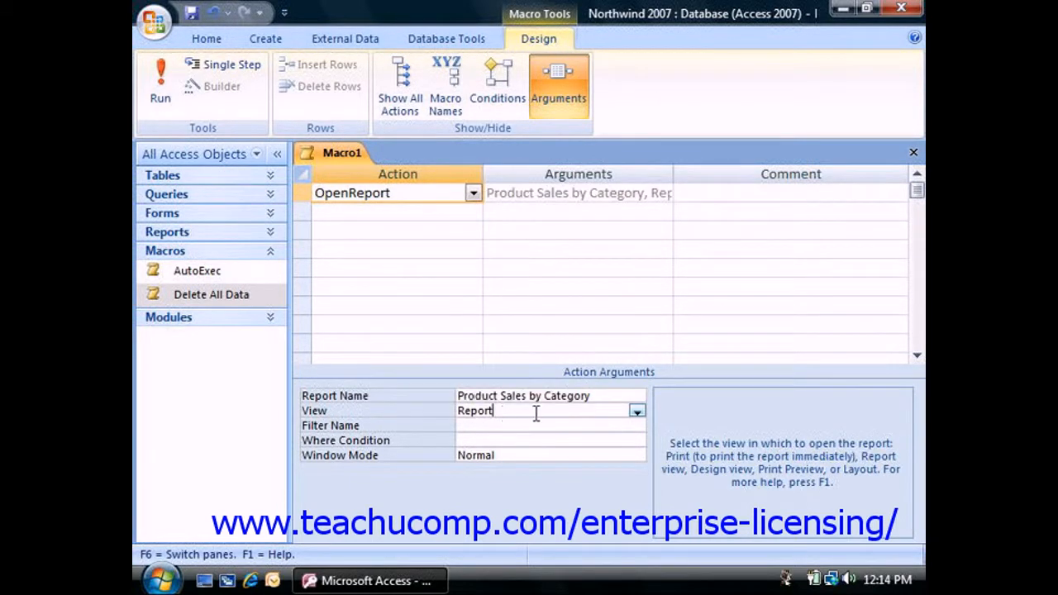
pyautogui.click(636, 411)
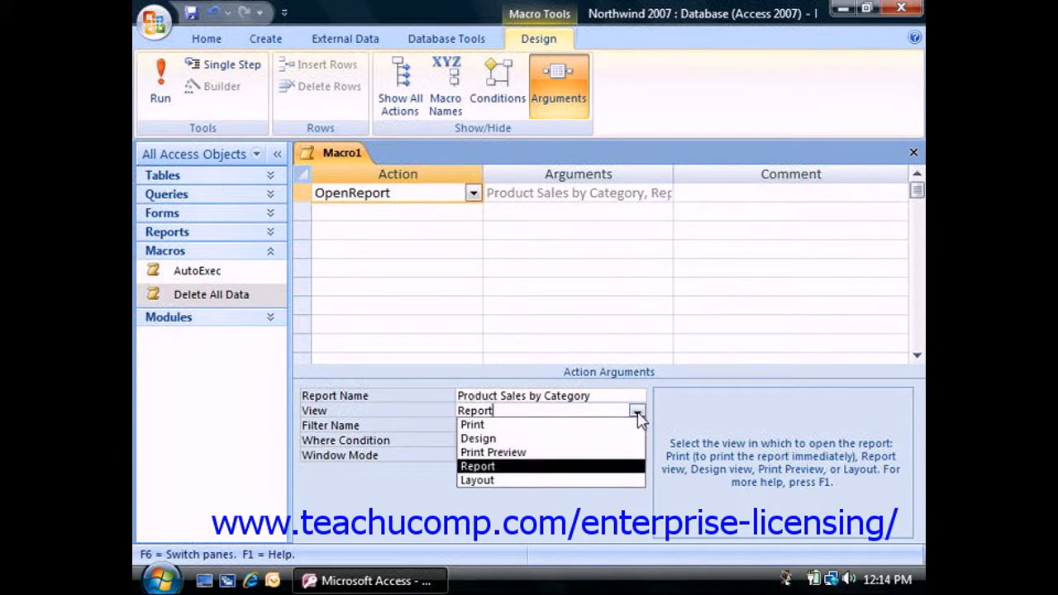
pyautogui.click(556, 453)
# - Review the OpenReport action's Filter Name and Where Condition arguments and the available Window Mode options
pyautogui.click(491, 424)
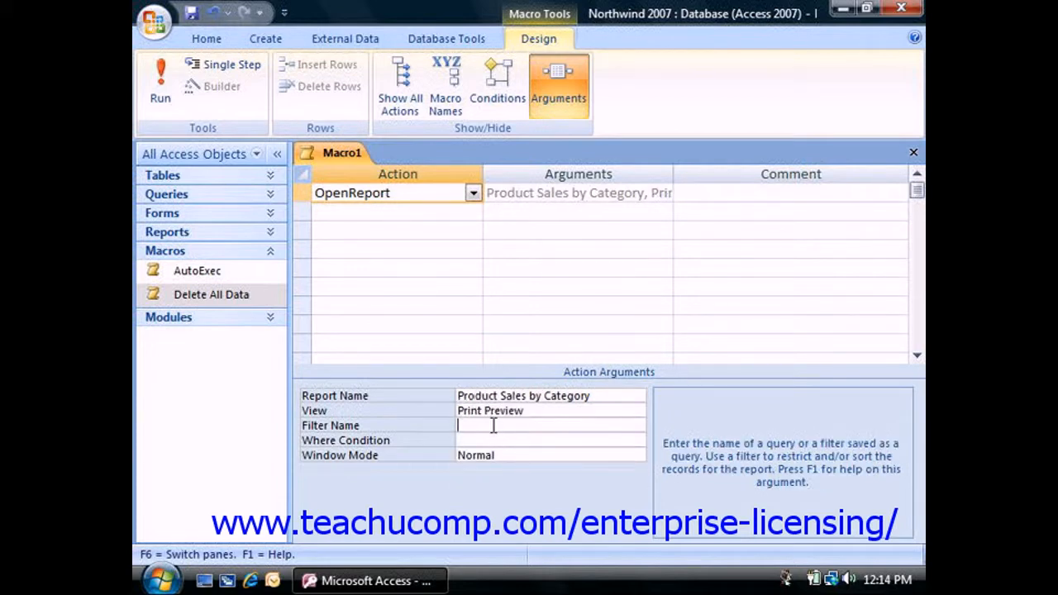
pyautogui.click(487, 440)
pyautogui.click(491, 424)
pyautogui.click(516, 455)
pyautogui.click(637, 456)
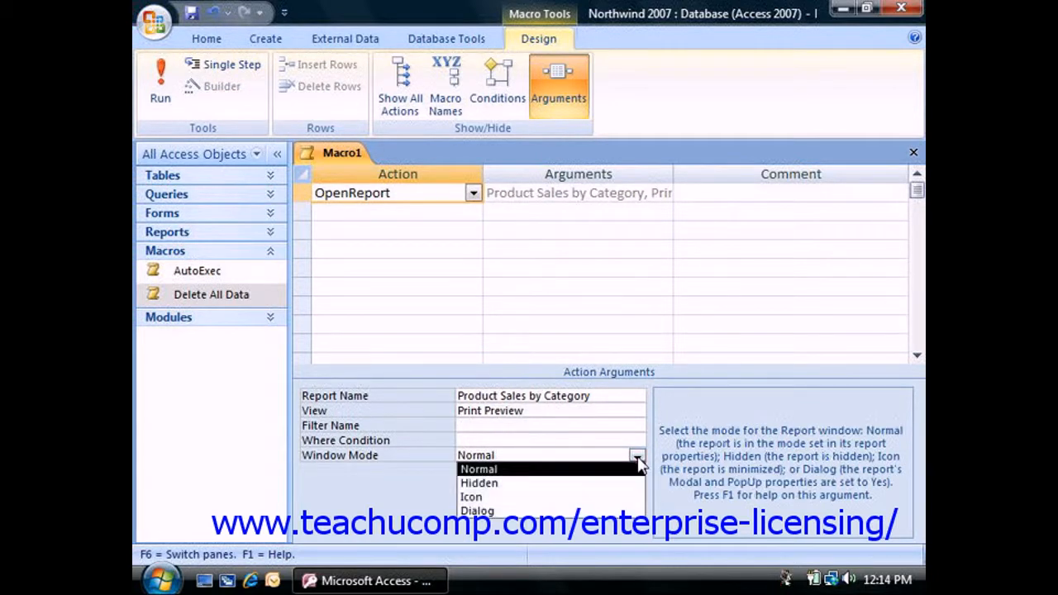
pyautogui.click(638, 462)
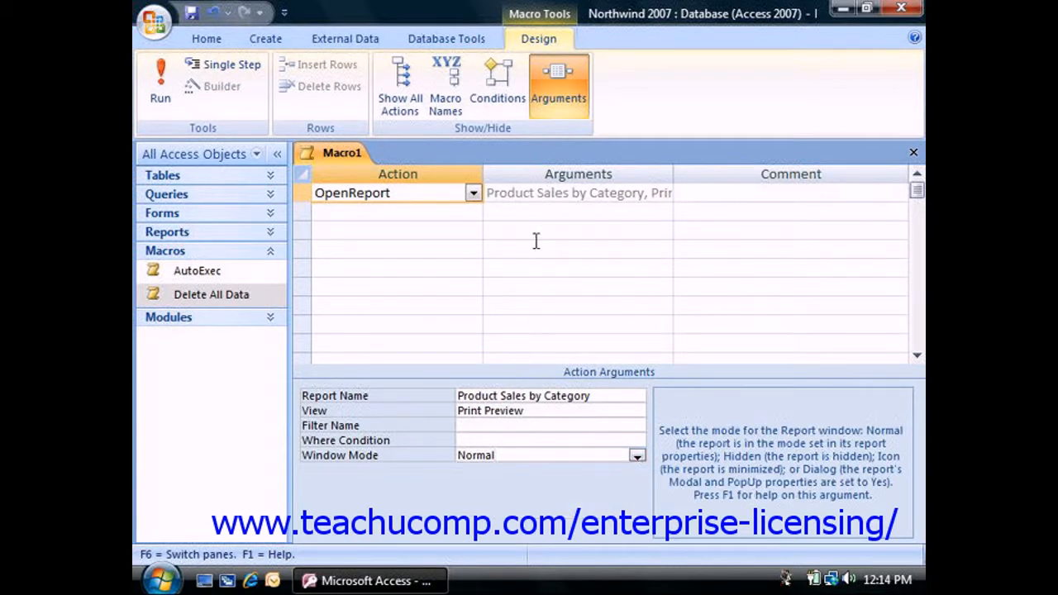
# - Add Beep as the macro's second action
pyautogui.click(410, 211)
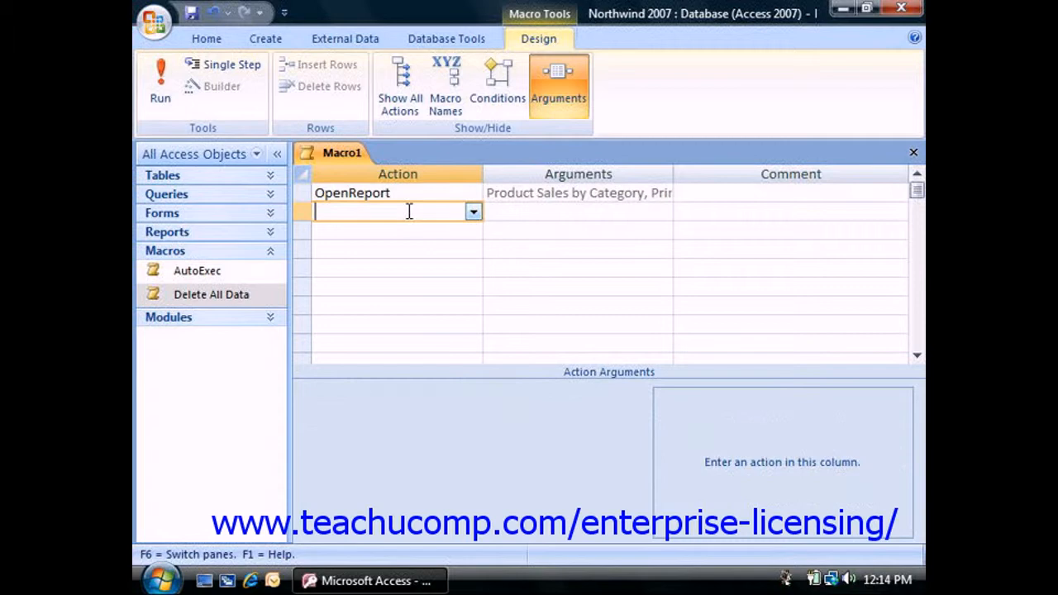
pyautogui.click(473, 211)
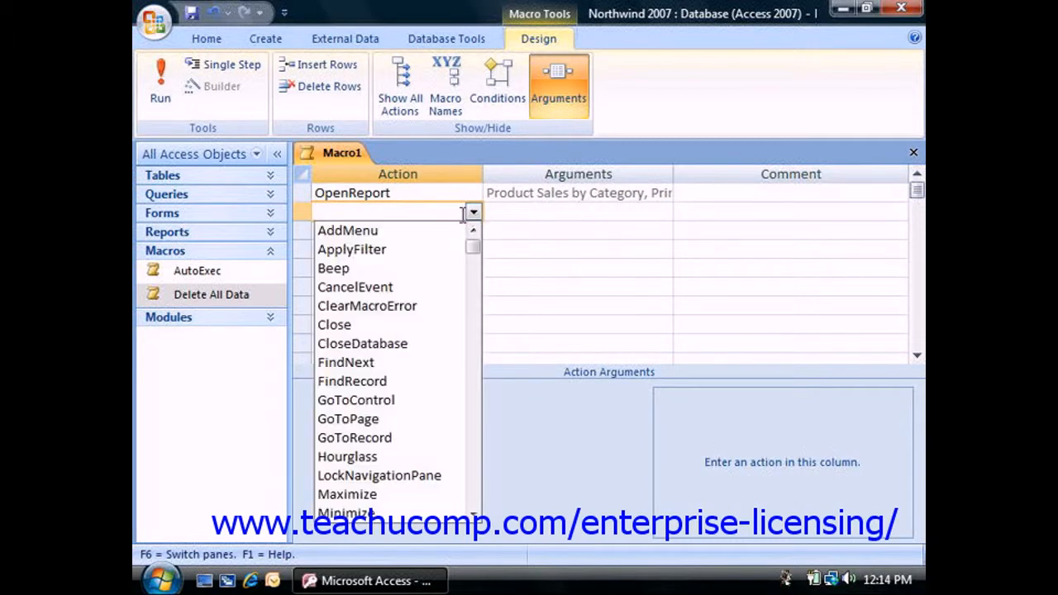
pyautogui.click(426, 273)
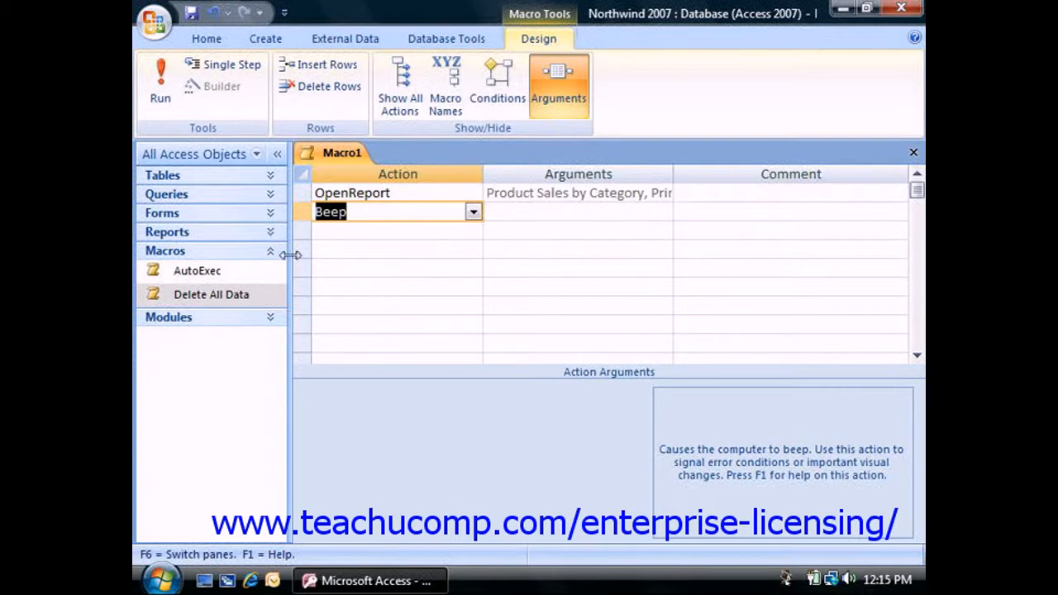
# - Save the macro under the name ReportBeep
pyautogui.click(191, 11)
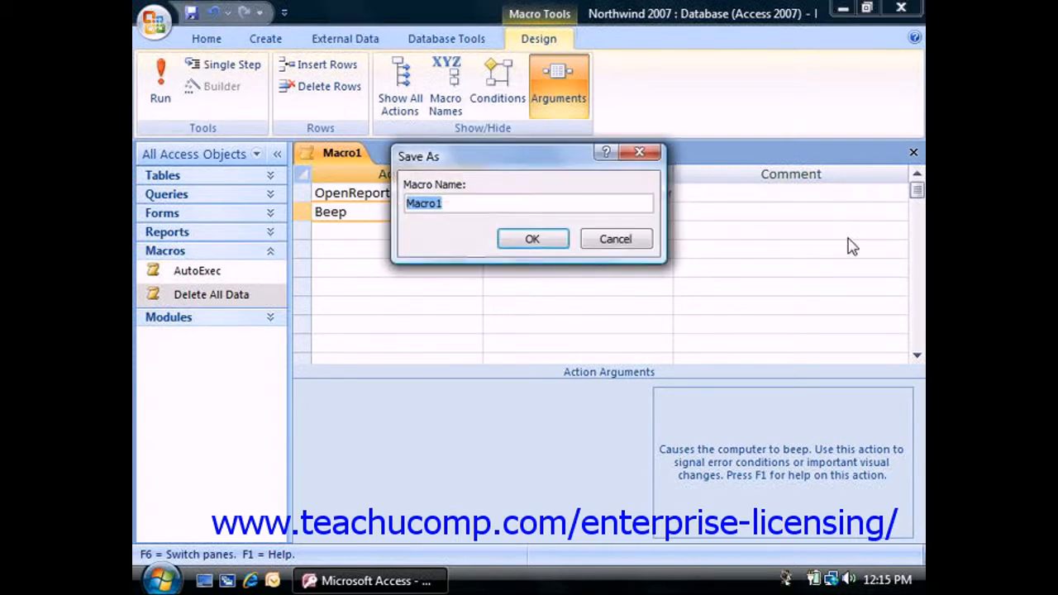
pyautogui.write('ReportBeep')
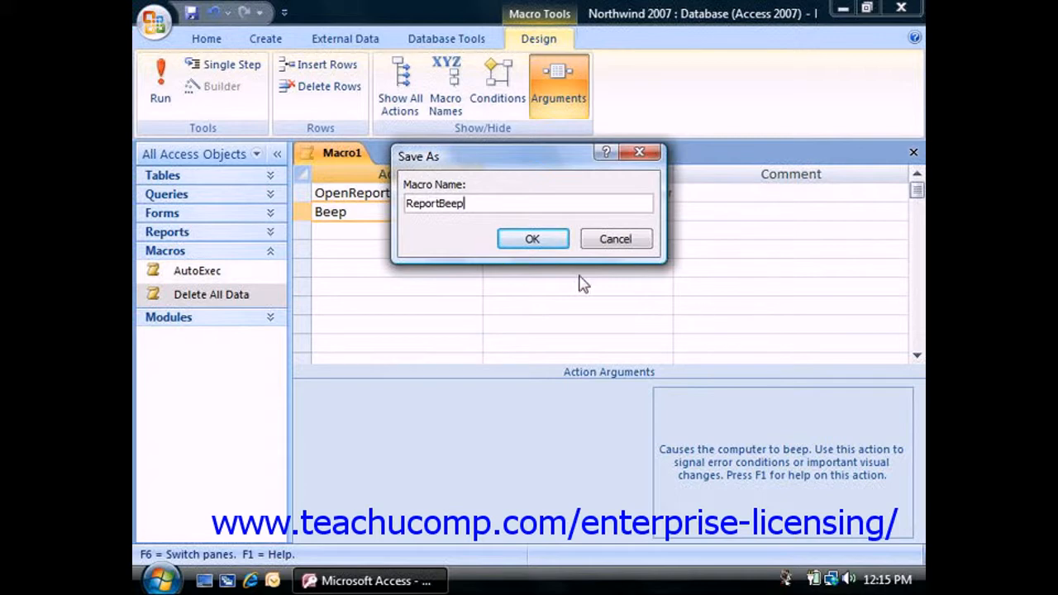
pyautogui.click(539, 238)
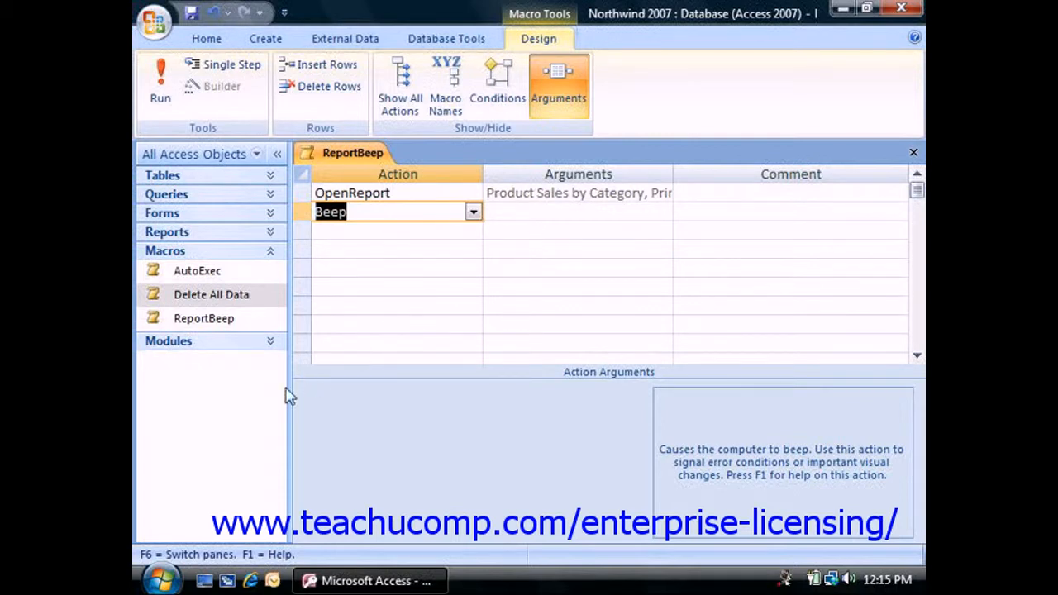
# - Run the ReportBeep macro to test it, and close the report preview and the macro
pyautogui.rightClick(243, 325)
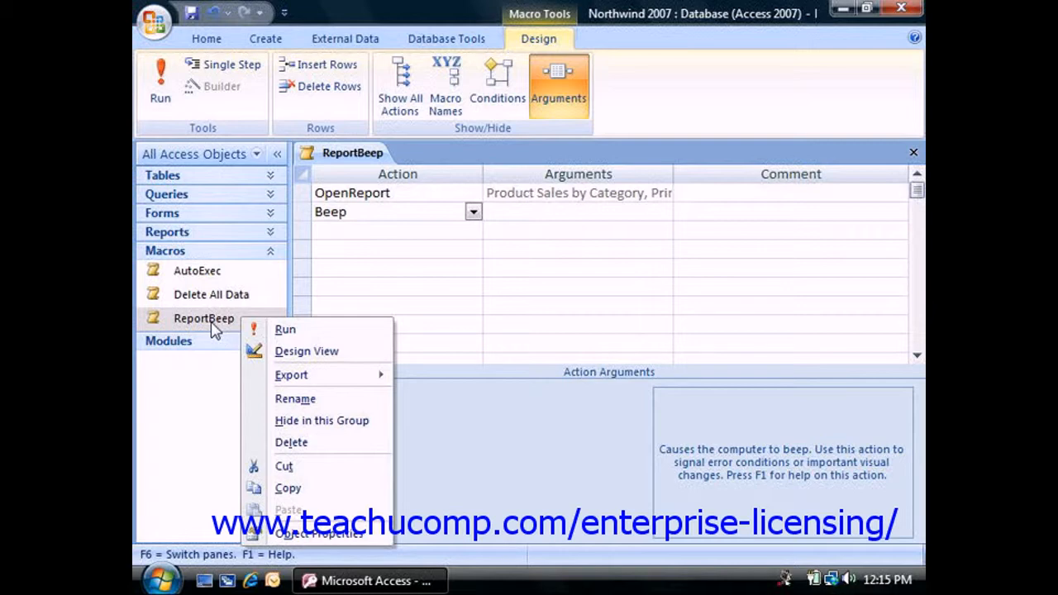
pyautogui.click(362, 160)
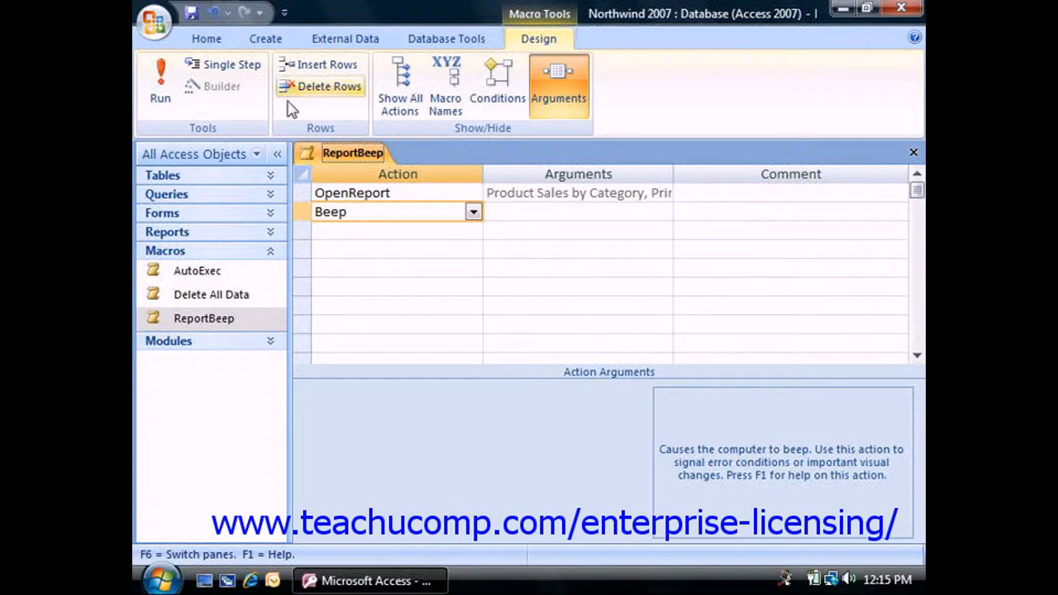
pyautogui.click(162, 98)
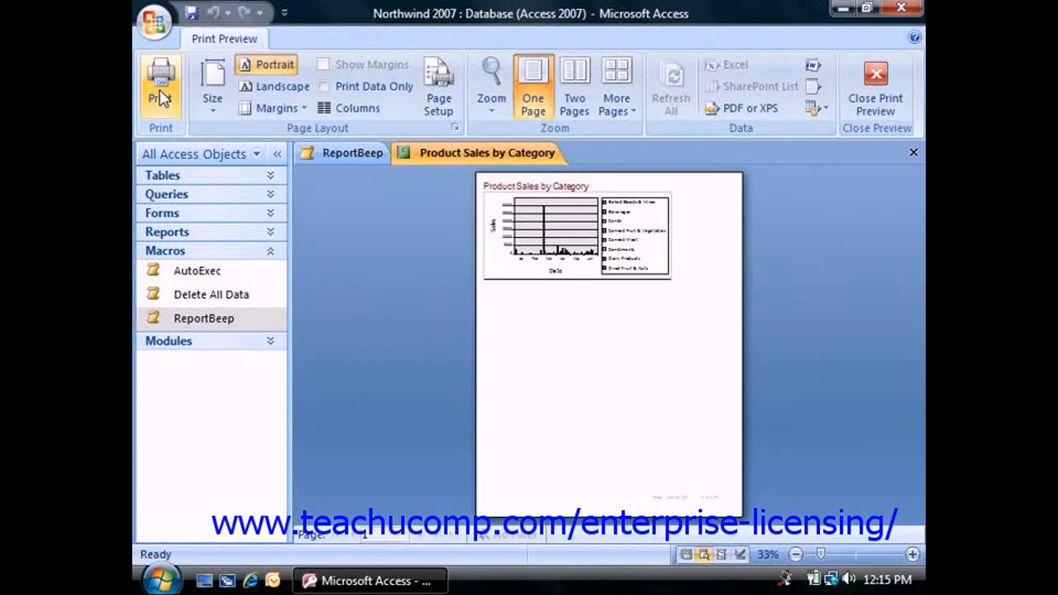
pyautogui.click(913, 154)
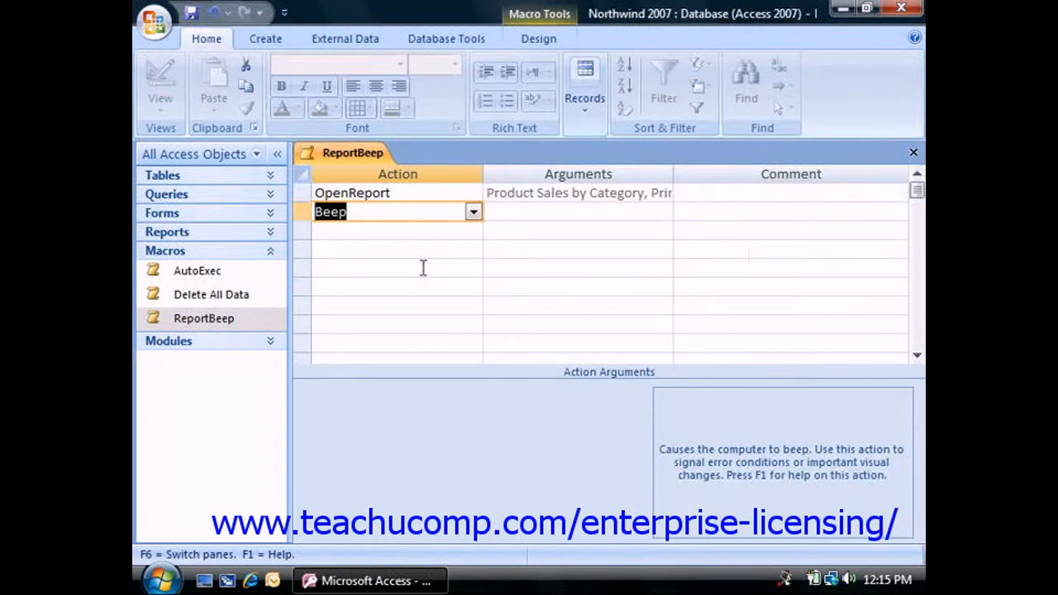
pyautogui.click(914, 152)
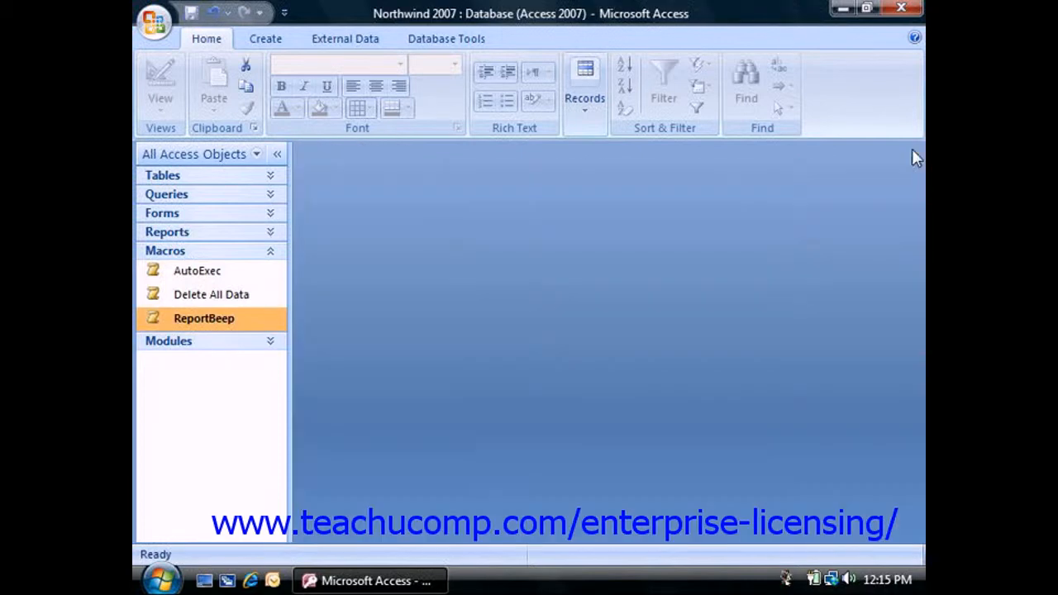
# - Reopen the ReportBeep macro in Design view
pyautogui.rightClick(175, 326)
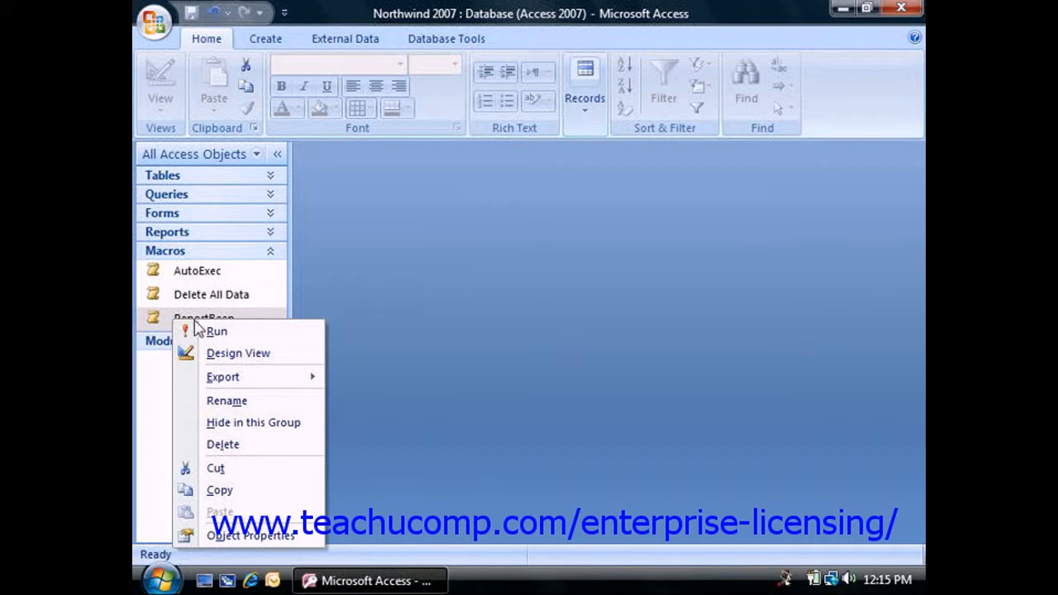
pyautogui.click(227, 354)
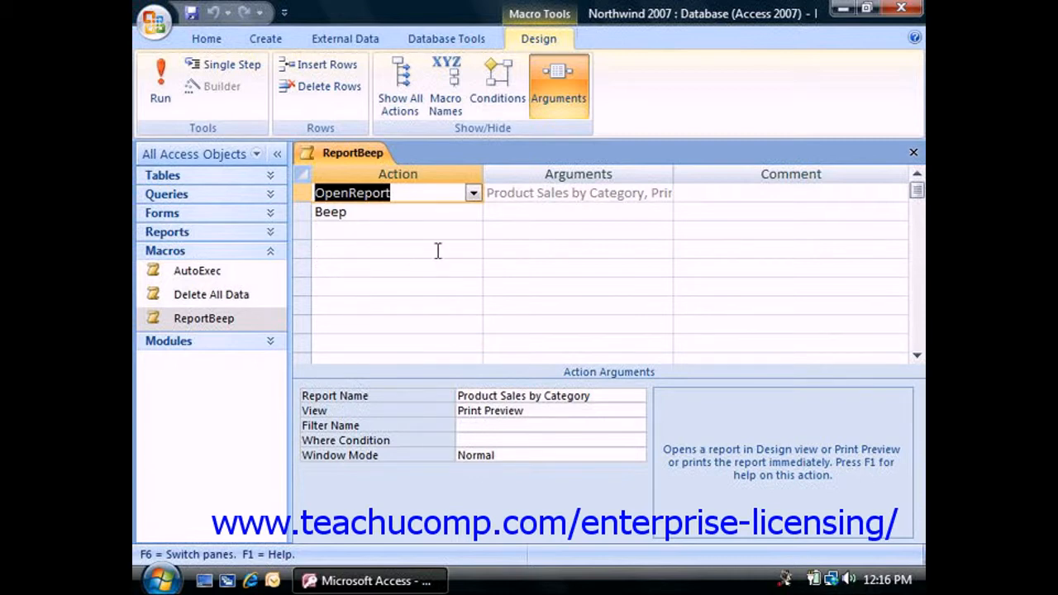
# - Set the OpenReport action's report name to Top Ten Biggest Orders and save the macro
pyautogui.click(610, 397)
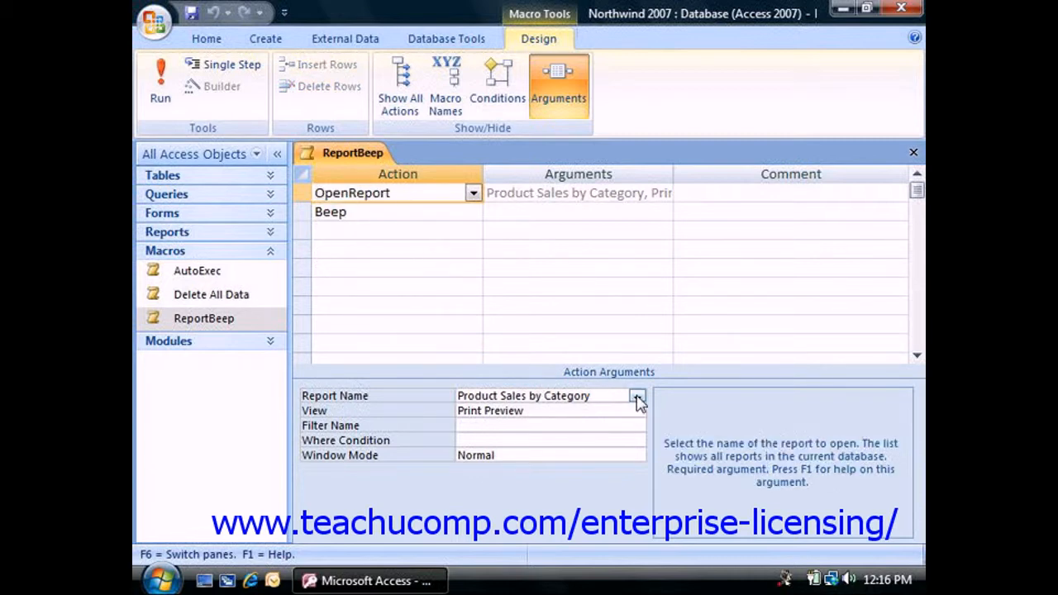
pyautogui.click(637, 400)
pyautogui.click(555, 368)
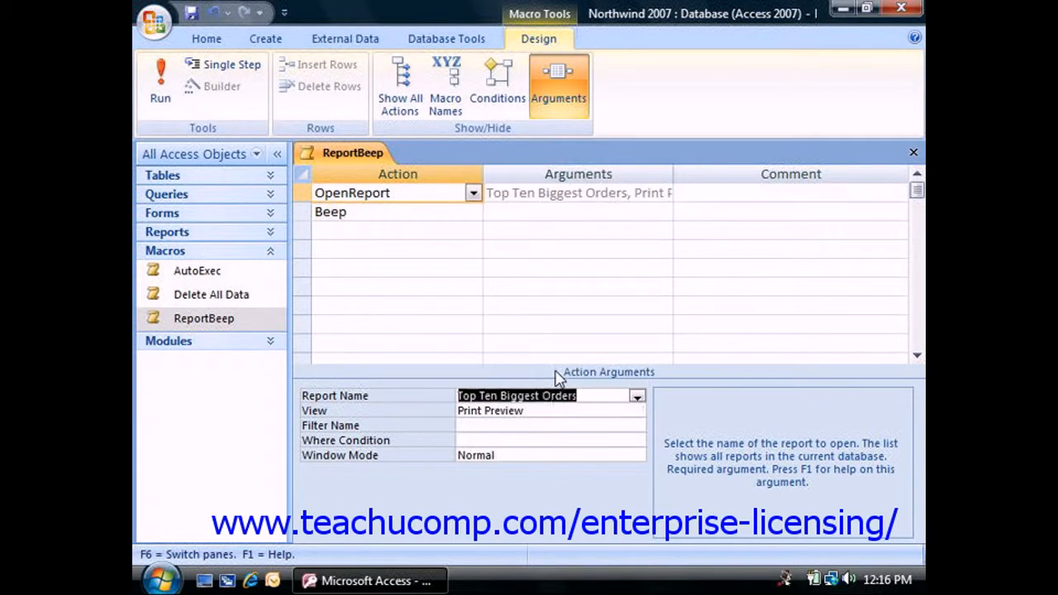
pyautogui.click(196, 15)
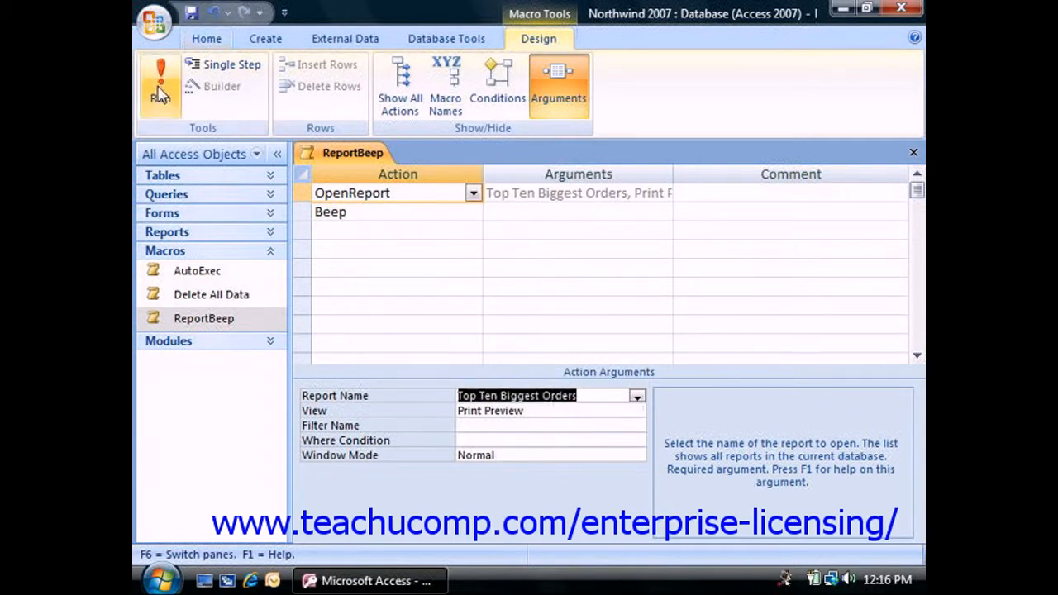
# - Run the edited macro to test the Top Ten Biggest Orders preview, and close the report preview and the macro
pyautogui.click(161, 83)
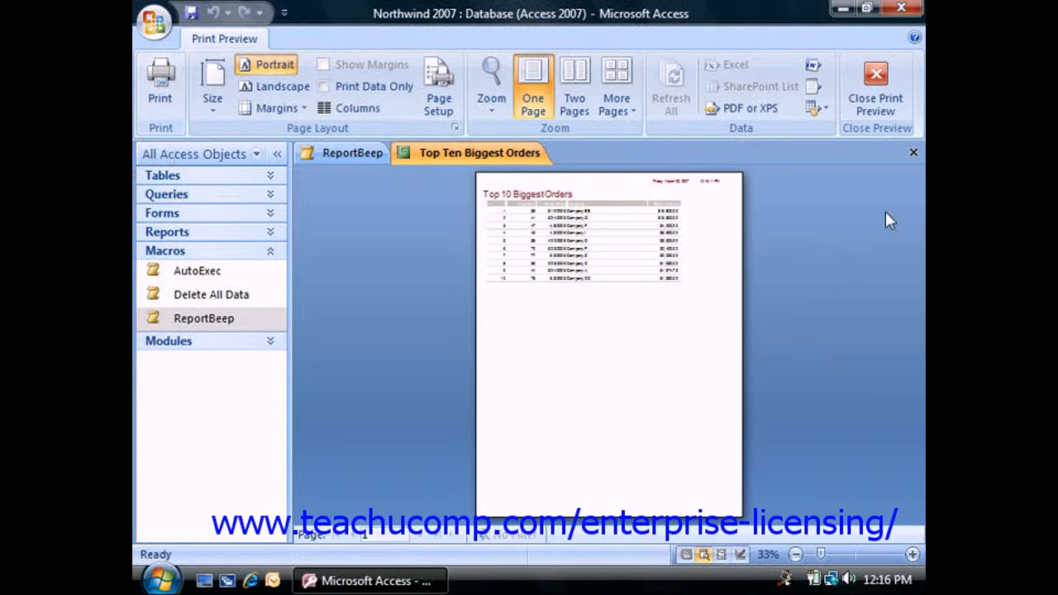
pyautogui.click(913, 153)
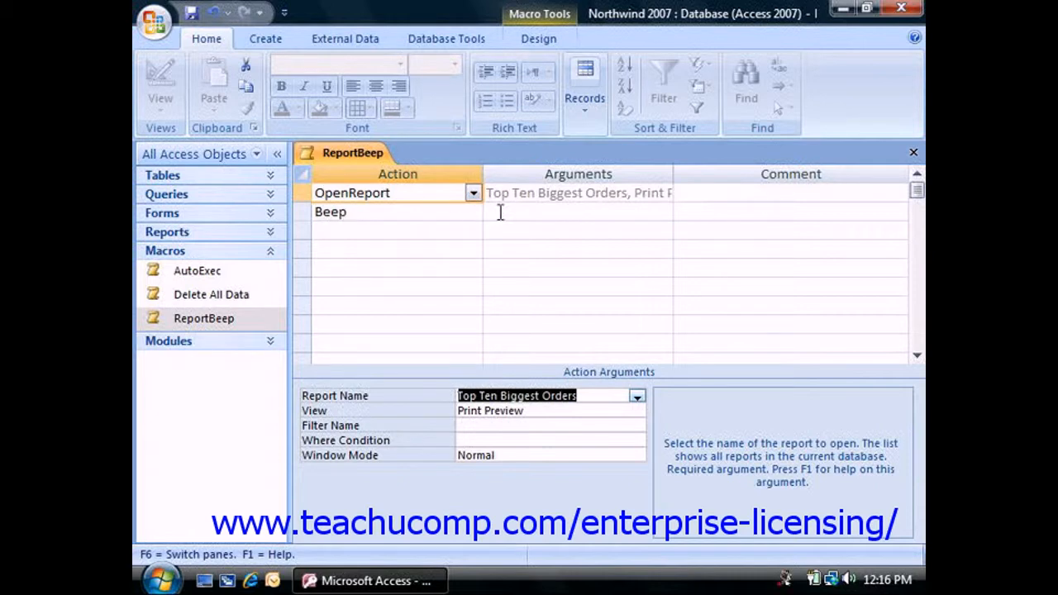
pyautogui.click(429, 212)
pyautogui.click(424, 195)
pyautogui.click(408, 216)
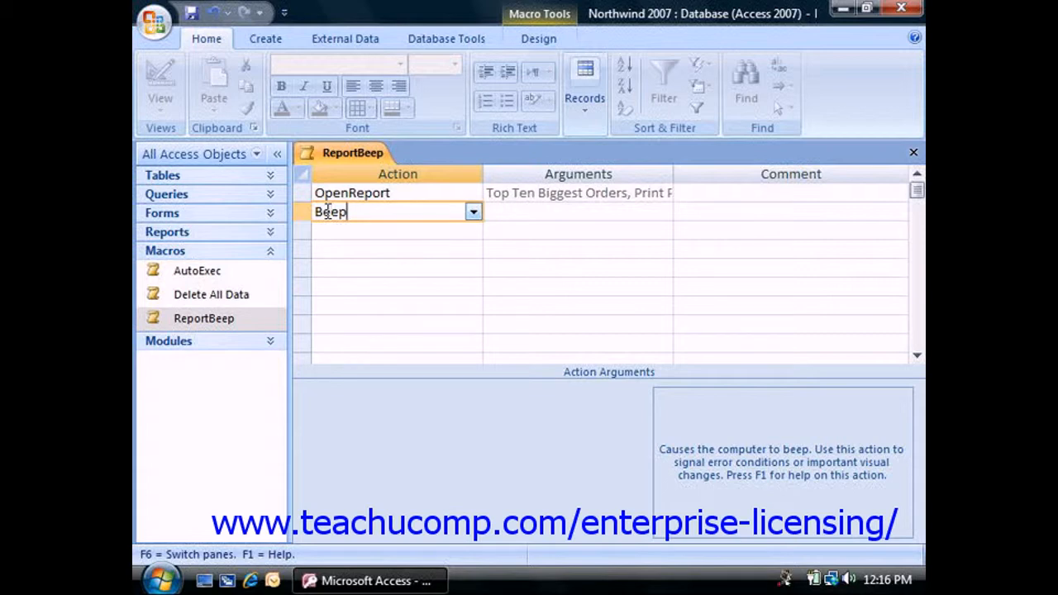
pyautogui.click(914, 152)
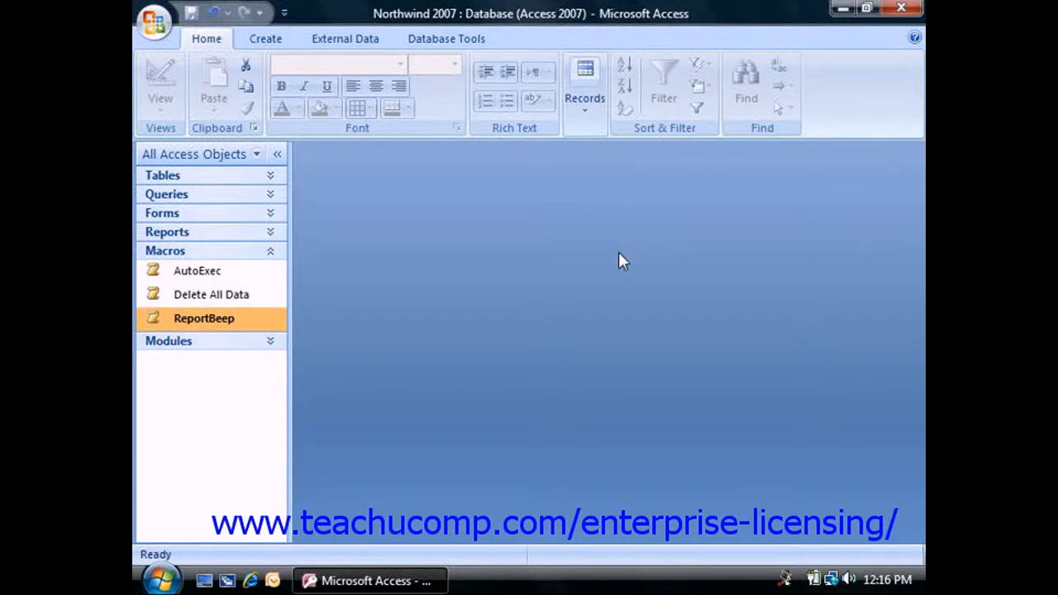